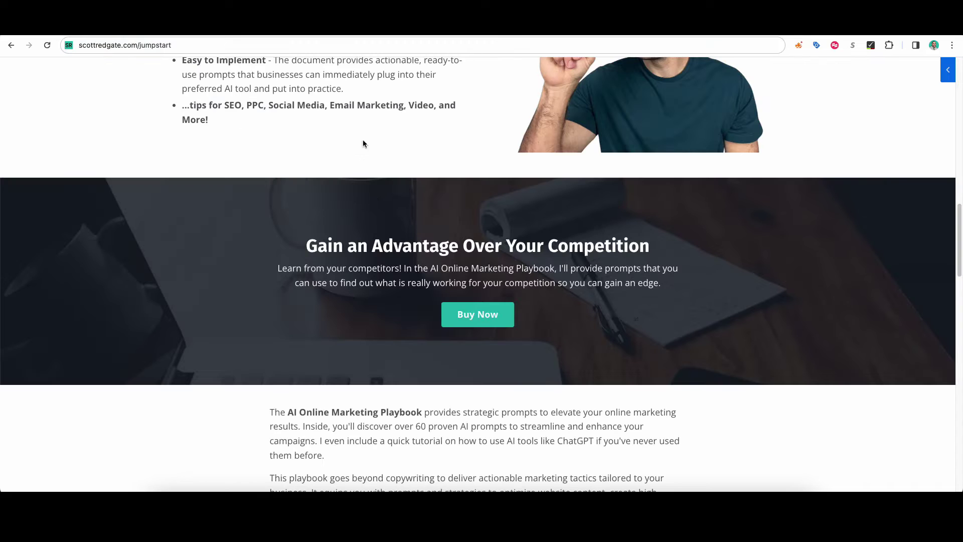
Scroll through the AI Online Marketing Playbook jumpstart page, then go back to the PPC Title Case Converter post.
{"action": "scroll", "coordinate": [383, 189], "scroll_direction": "up", "scroll_amount": 5}
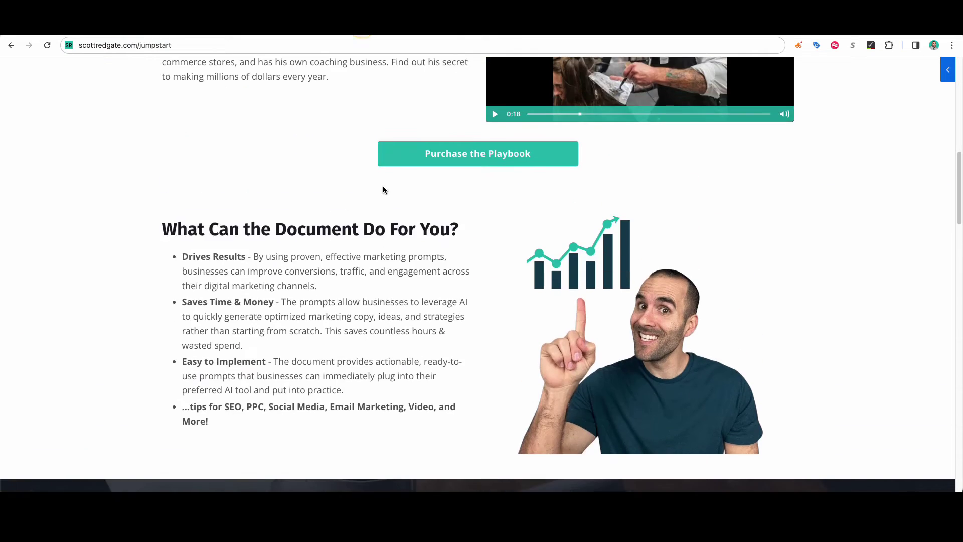
{"action": "scroll", "coordinate": [381, 188], "scroll_direction": "up", "scroll_amount": 10}
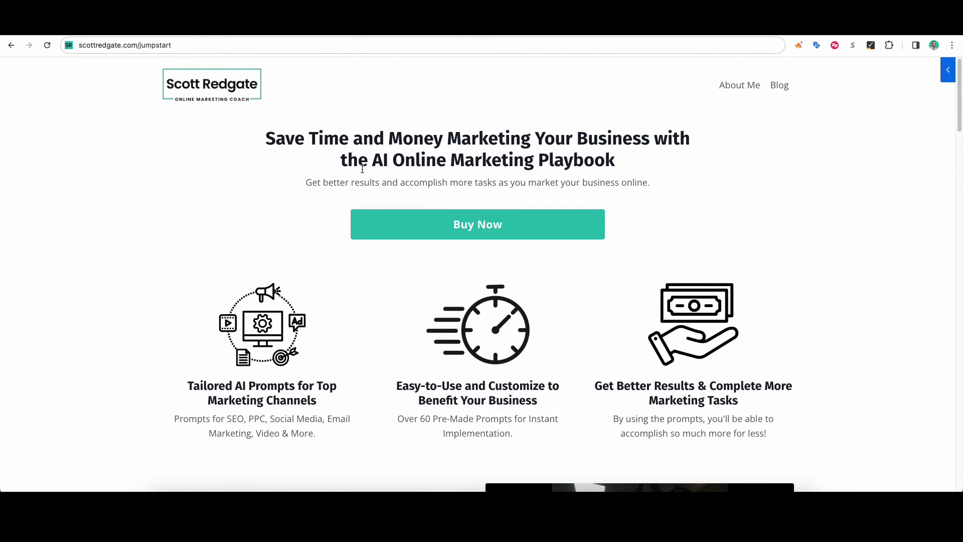
{"action": "scroll", "coordinate": [384, 183], "scroll_direction": "down", "scroll_amount": 6}
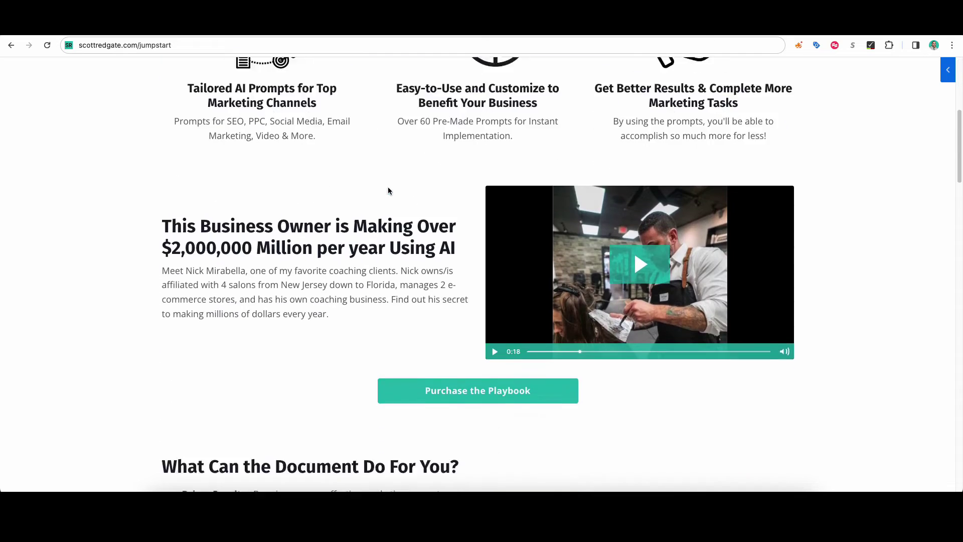
{"action": "scroll", "coordinate": [390, 186], "scroll_direction": "down", "scroll_amount": 5}
{"action": "scroll", "coordinate": [390, 184], "scroll_direction": "up", "scroll_amount": 10}
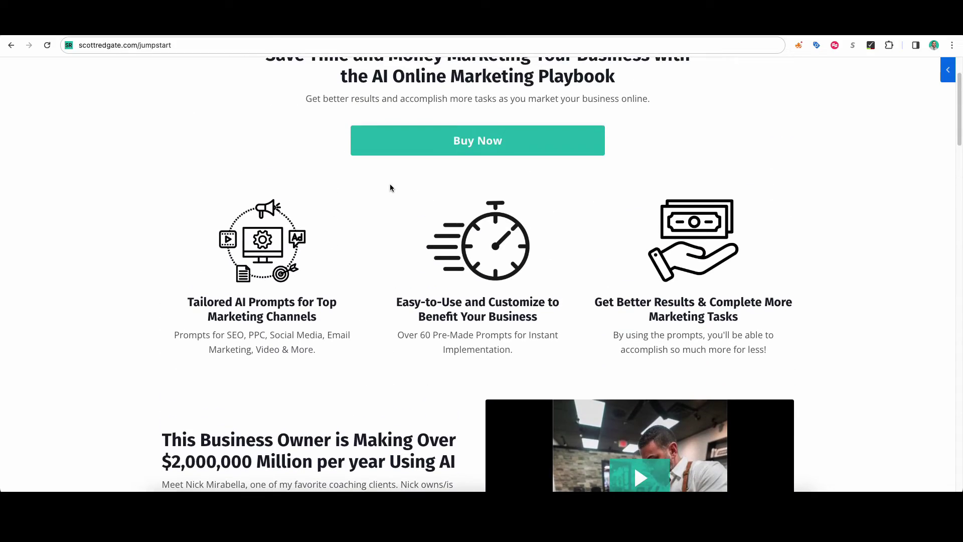
{"action": "scroll", "coordinate": [390, 189], "scroll_direction": "down", "scroll_amount": 12}
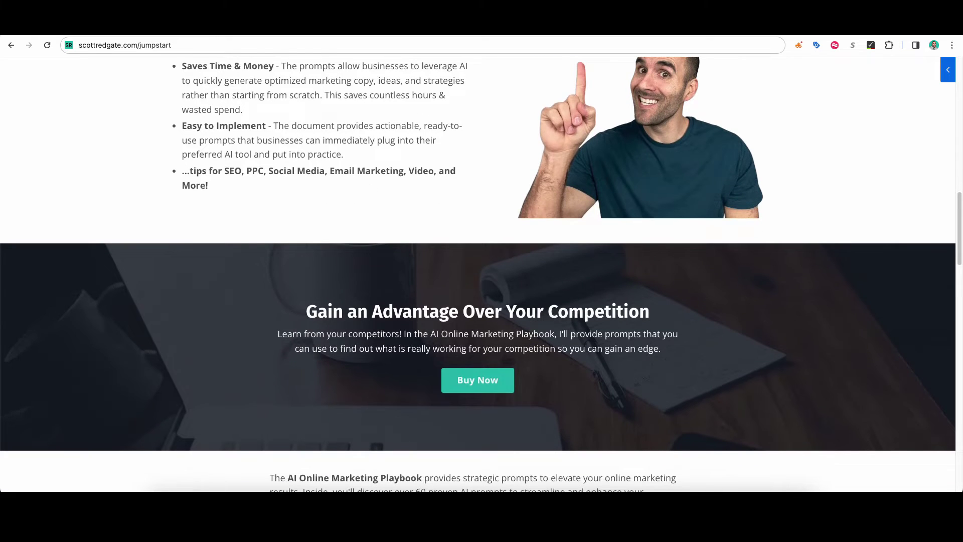
{"action": "key", "text": "ctrl+Tab"}
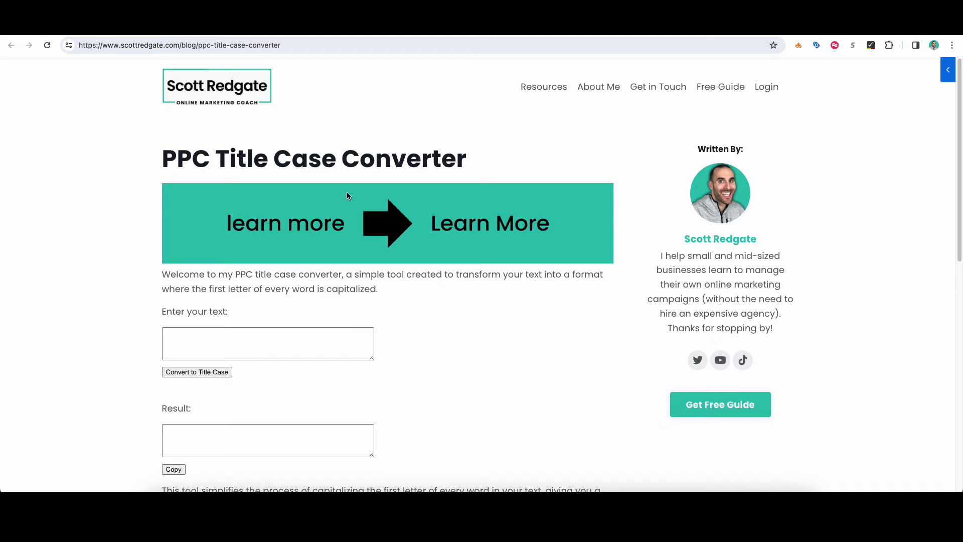
Enter 'buy now' in the converter and convert it to title case.
{"action": "scroll", "coordinate": [350, 194], "scroll_direction": "down", "scroll_amount": 8}
{"action": "scroll", "coordinate": [370, 228], "scroll_direction": "up", "scroll_amount": 7}
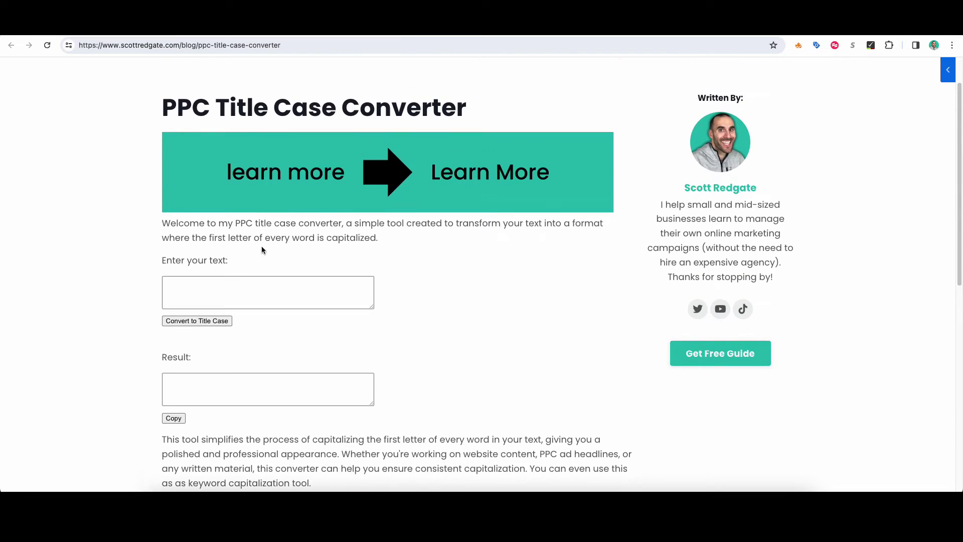
{"action": "left_click", "coordinate": [251, 294]}
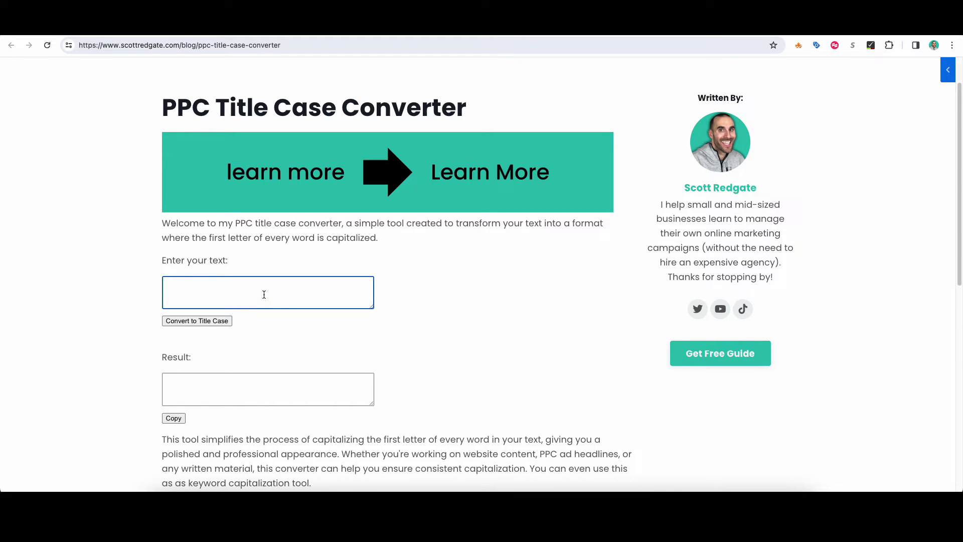
{"action": "type", "text": "buy now"}
{"action": "left_click", "coordinate": [185, 324]}
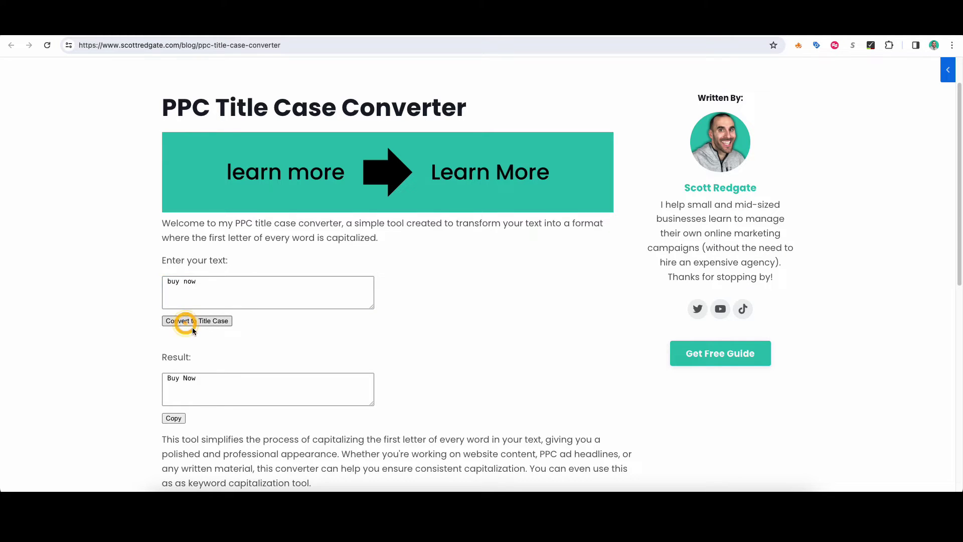
Copy the 'Buy Now' result to the clipboard and dismiss the confirmation alert.
{"action": "left_click", "coordinate": [173, 378]}
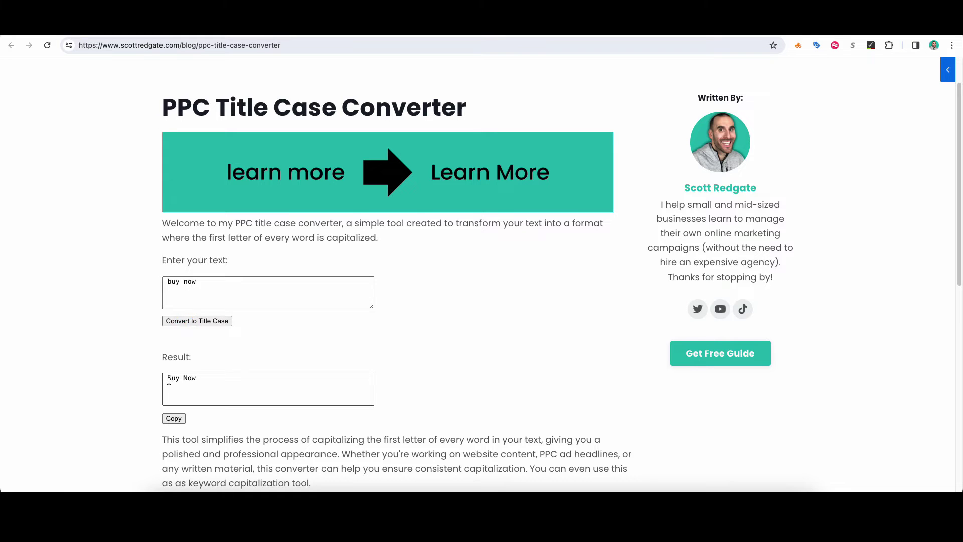
{"action": "left_click", "coordinate": [184, 416]}
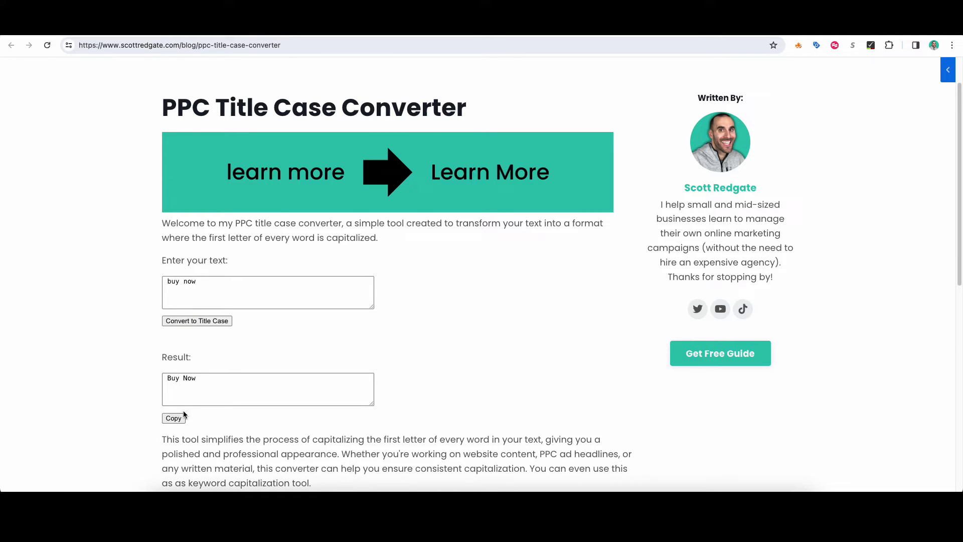
{"action": "left_click", "coordinate": [184, 416]}
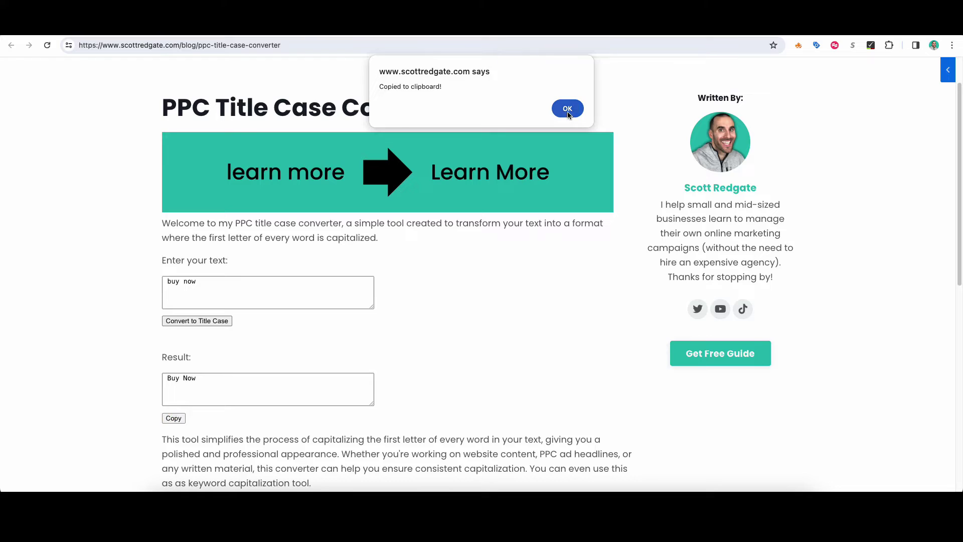
{"action": "left_click", "coordinate": [568, 111]}
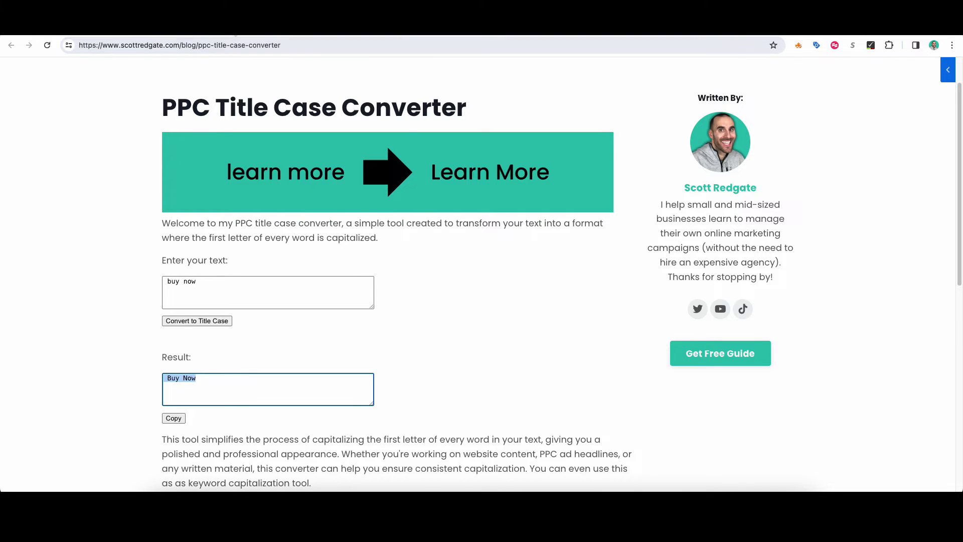
Leave the converter for the Smart Insights article on ecommerce SEO and PPC spend.
{"action": "left_click", "coordinate": [233, 29]}
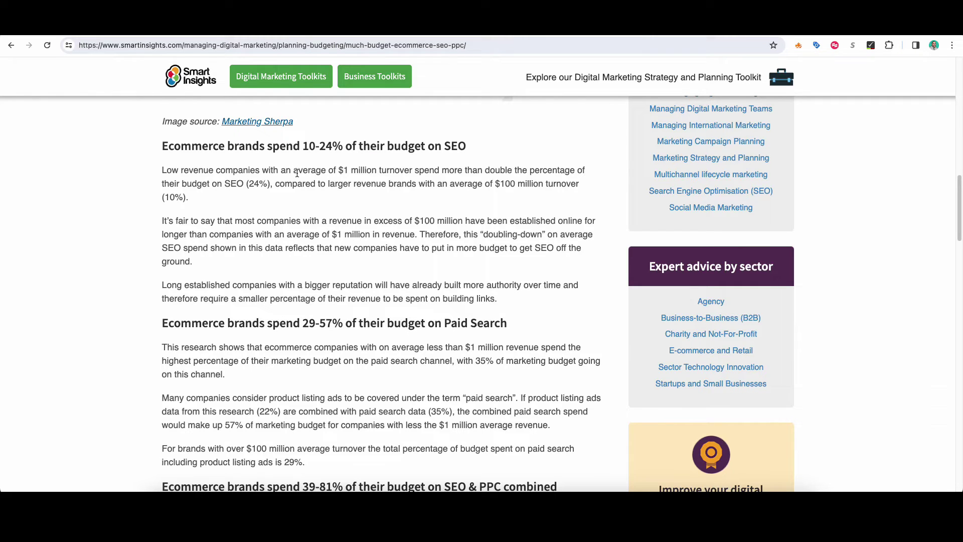
Review the article's SEO and paid search budget percentages, then bring up the Kajabi Blog list.
{"action": "scroll", "coordinate": [297, 173], "scroll_direction": "down", "scroll_amount": 3}
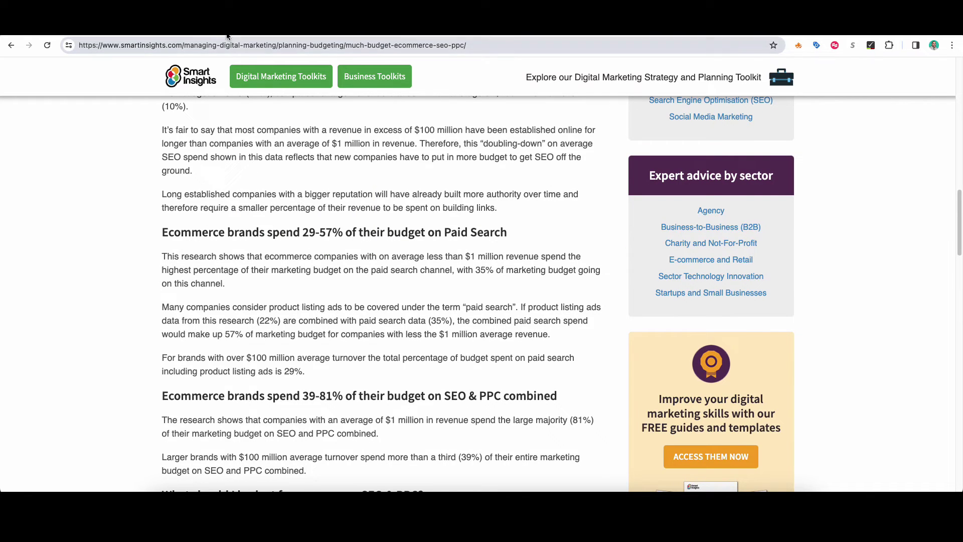
{"action": "scroll", "coordinate": [245, 105], "scroll_direction": "up", "scroll_amount": 2}
{"action": "left_click", "coordinate": [434, 35]}
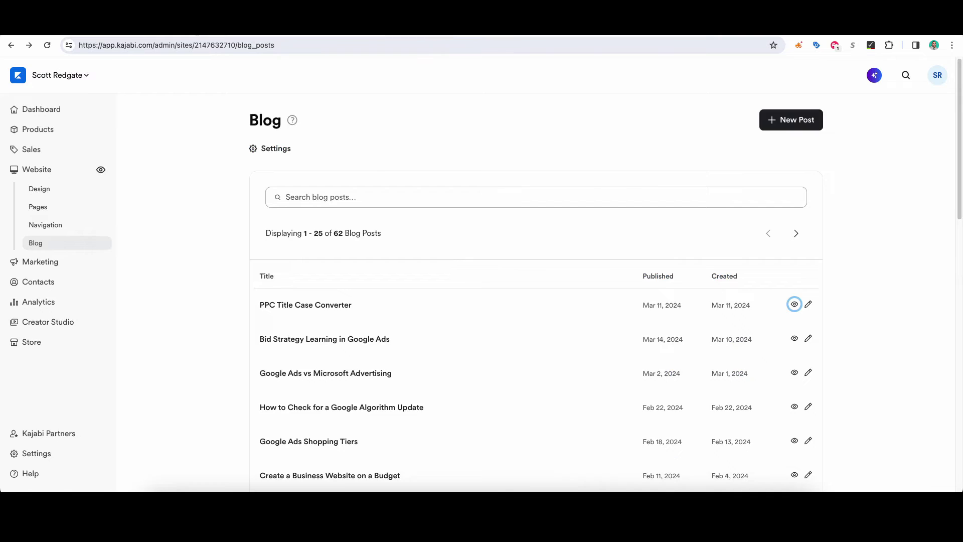
Paste a prompt into Gemini requesting an embeddable HTML calculator for marketing, online, PPC and SEO budgets.
{"action": "left_click", "coordinate": [195, 37]}
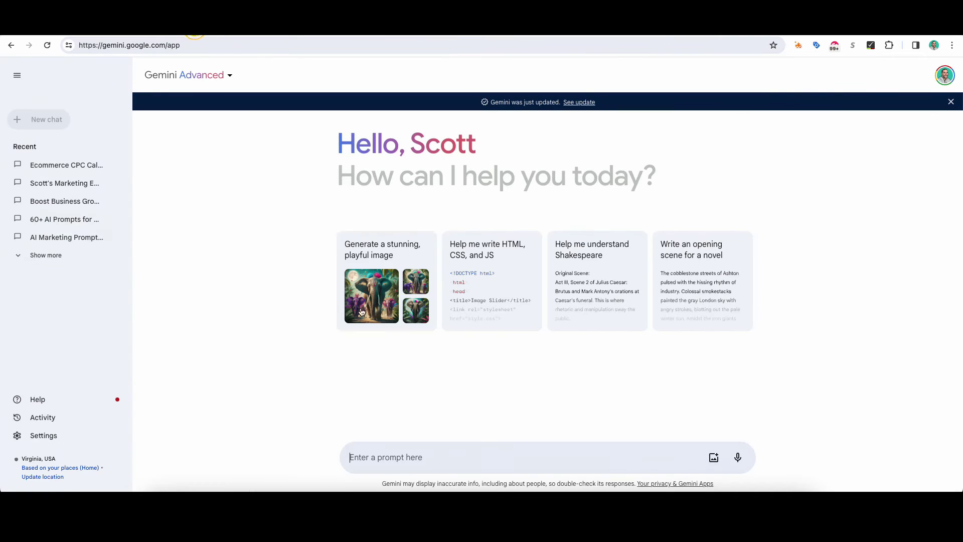
{"action": "left_click", "coordinate": [398, 456]}
{"action": "left_click", "coordinate": [386, 458]}
{"action": "key", "text": "ctrl+v"}
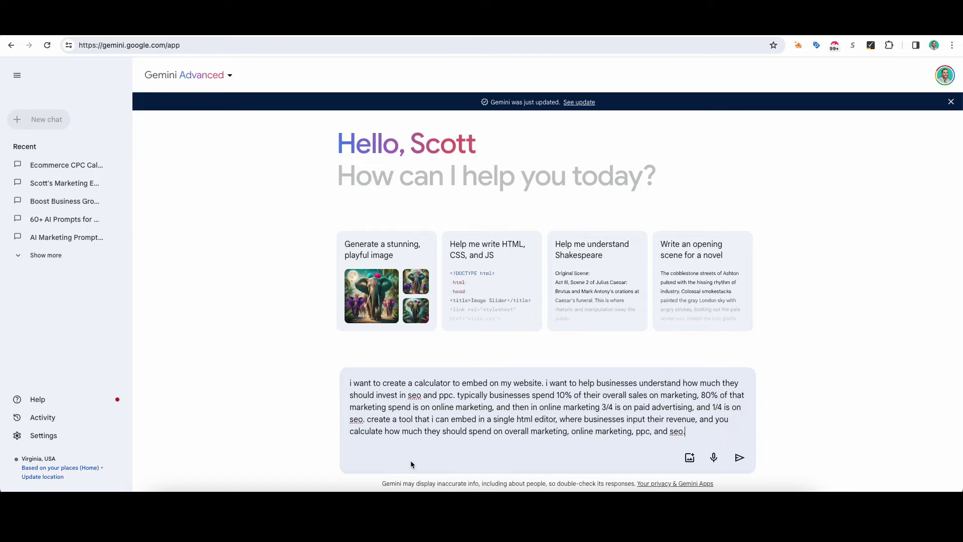
Submit the calculator prompt and review Gemini's HTML, CSS and JavaScript code and embedding instructions.
{"action": "key", "text": "Return"}
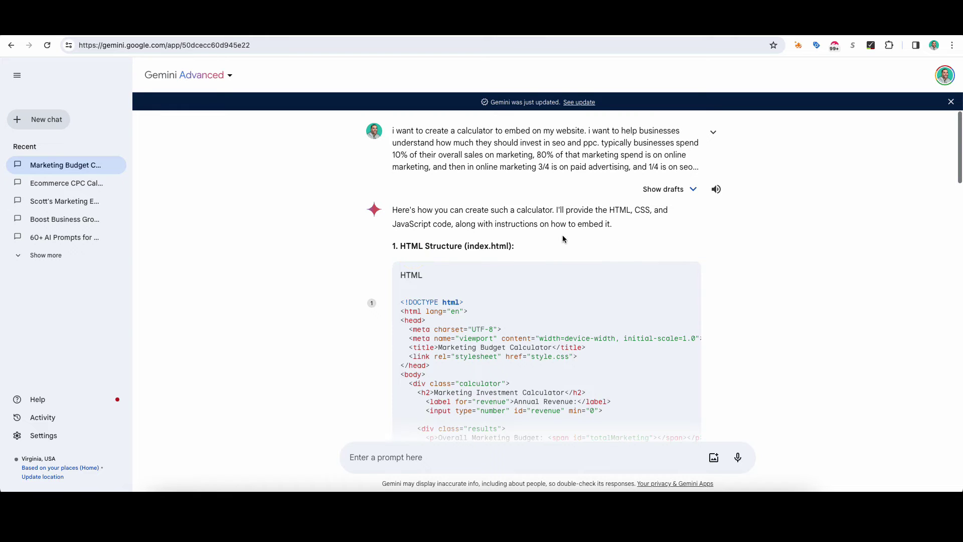
{"action": "scroll", "coordinate": [455, 225], "scroll_direction": "down", "scroll_amount": 5}
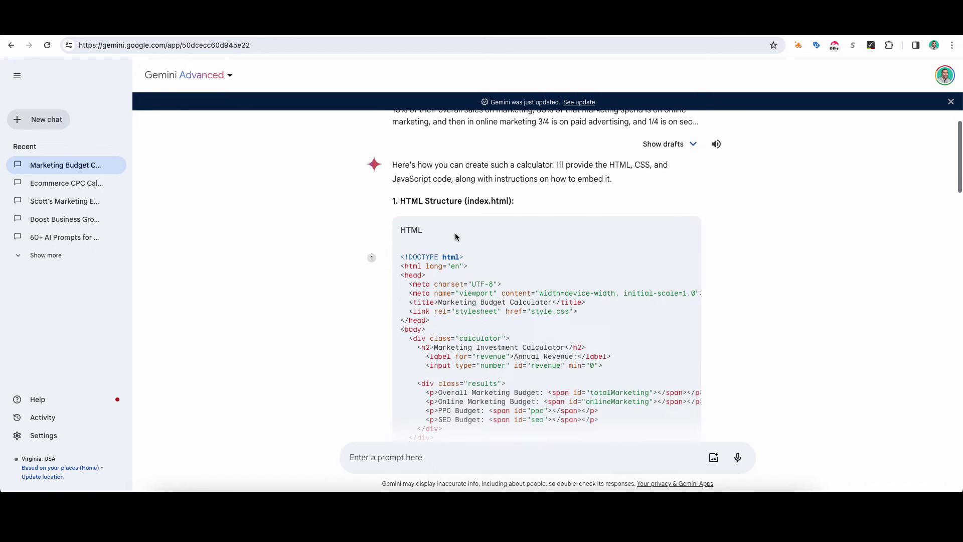
{"action": "scroll", "coordinate": [454, 216], "scroll_direction": "down", "scroll_amount": 2}
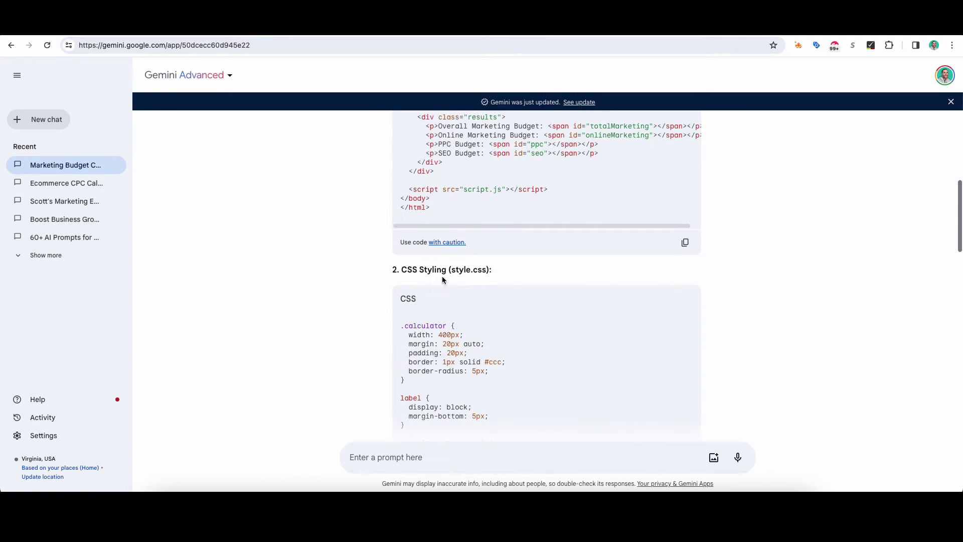
{"action": "scroll", "coordinate": [459, 276], "scroll_direction": "down", "scroll_amount": 6}
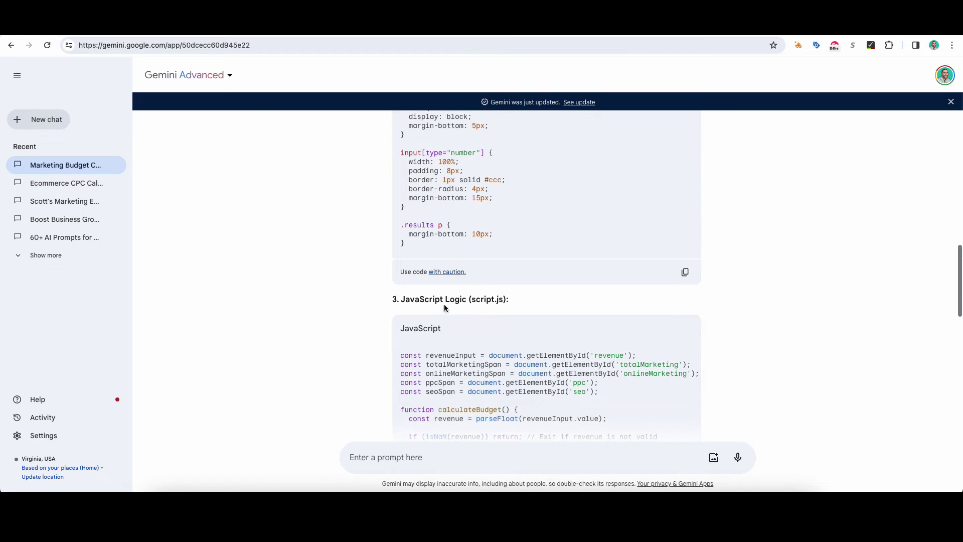
{"action": "scroll", "coordinate": [440, 406], "scroll_direction": "down", "scroll_amount": 3}
{"action": "scroll", "coordinate": [434, 386], "scroll_direction": "down", "scroll_amount": 1}
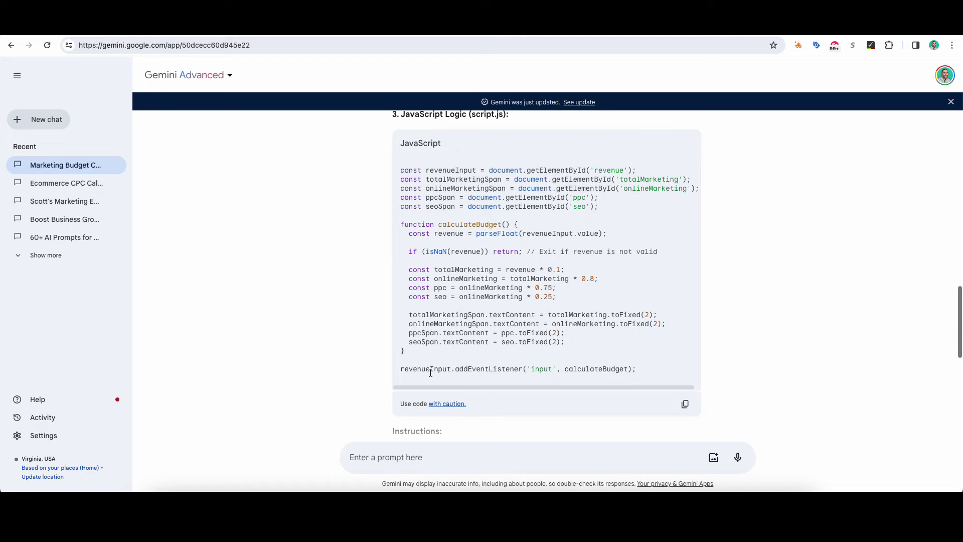
{"action": "scroll", "coordinate": [426, 399], "scroll_direction": "up", "scroll_amount": 12}
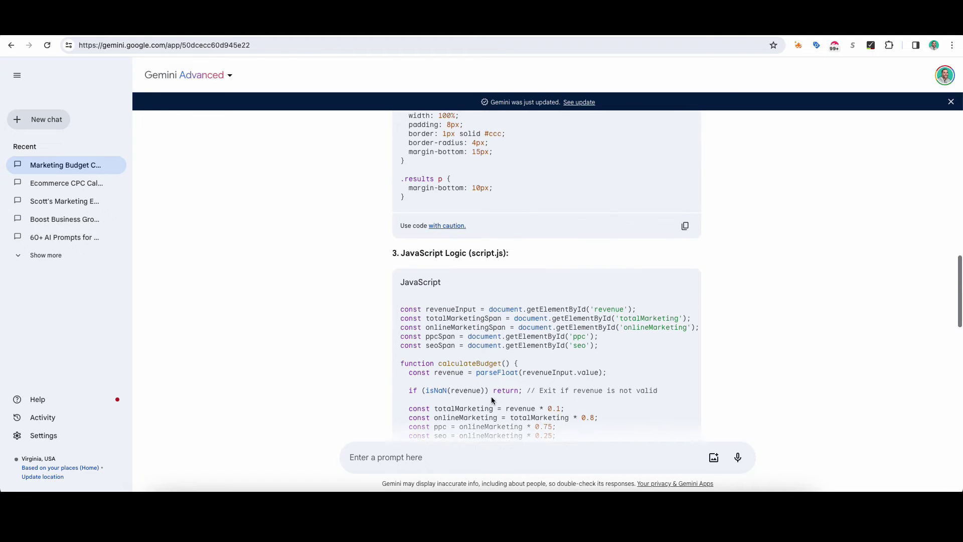
{"action": "scroll", "coordinate": [471, 375], "scroll_direction": "down", "scroll_amount": 12}
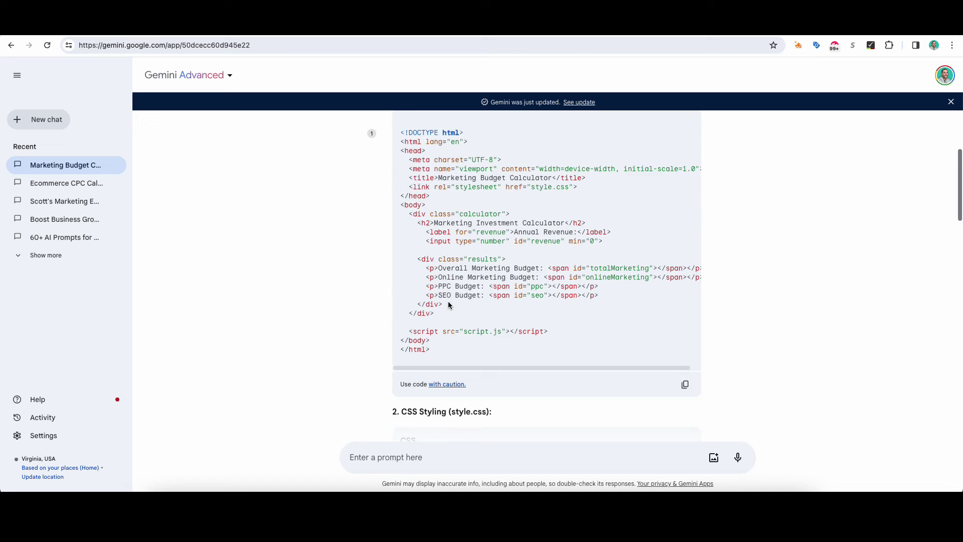
{"action": "left_click", "coordinate": [380, 456]}
Copy Gemini's consolidated single-block calculator HTML and switch to the Kajabi post editor.
{"action": "scroll", "coordinate": [768, 255], "scroll_direction": "down", "scroll_amount": 6}
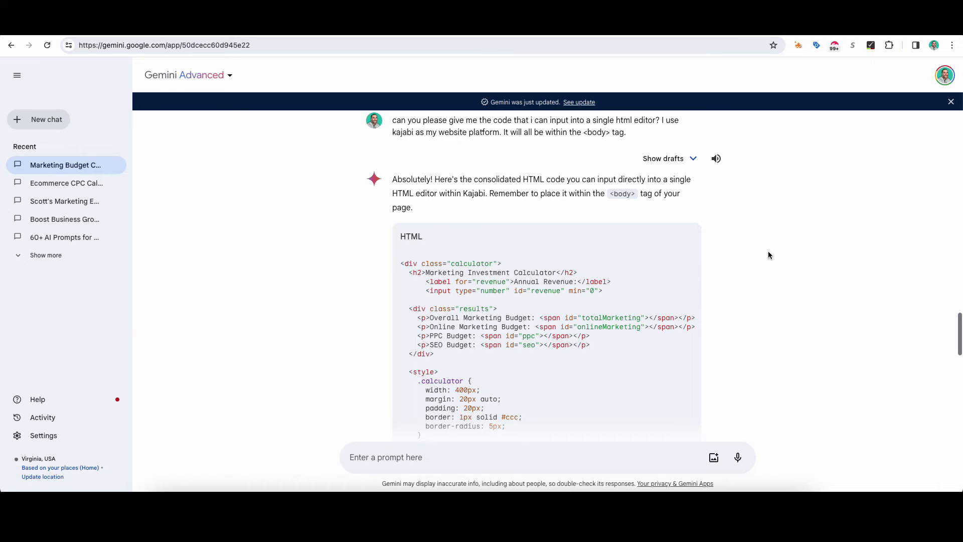
{"action": "scroll", "coordinate": [773, 261], "scroll_direction": "up", "scroll_amount": 1}
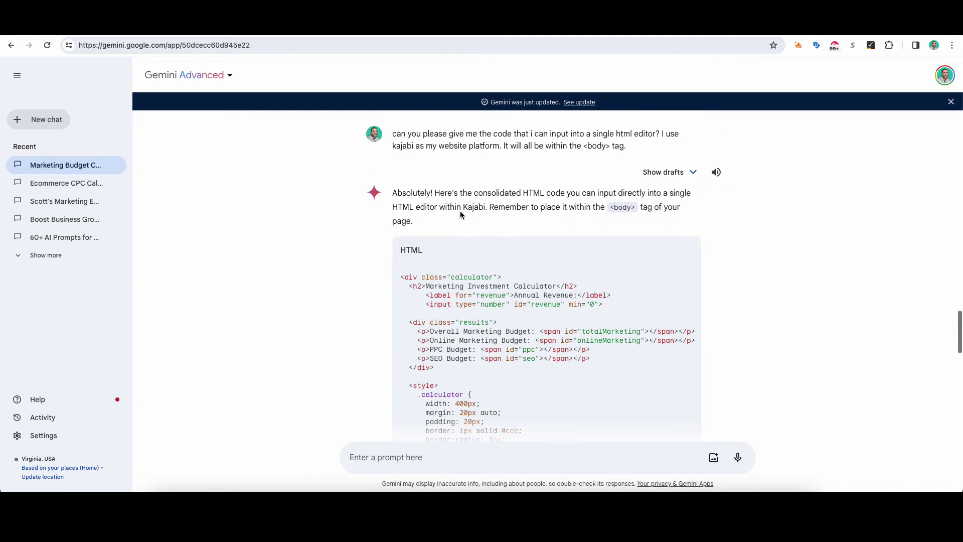
{"action": "scroll", "coordinate": [456, 213], "scroll_direction": "down", "scroll_amount": 3}
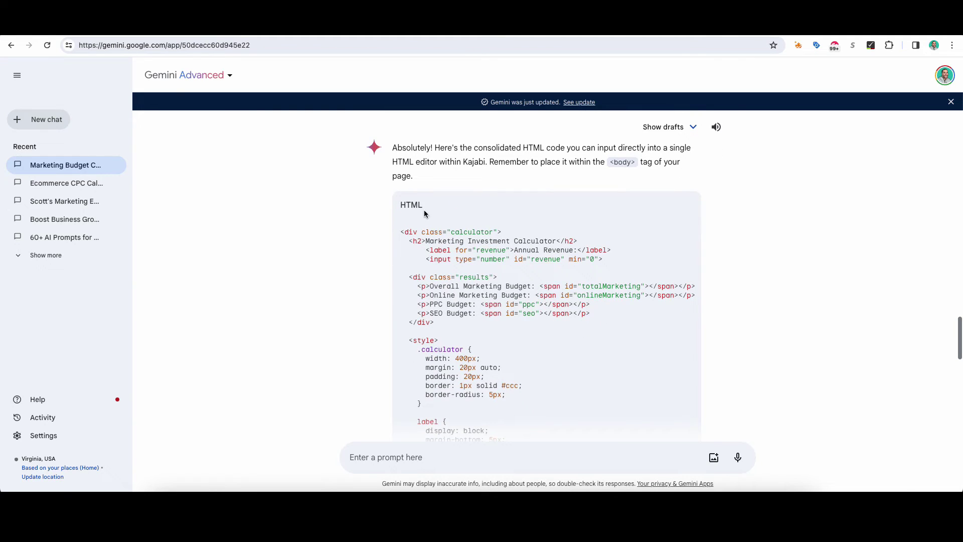
{"action": "scroll", "coordinate": [428, 238], "scroll_direction": "down", "scroll_amount": 3}
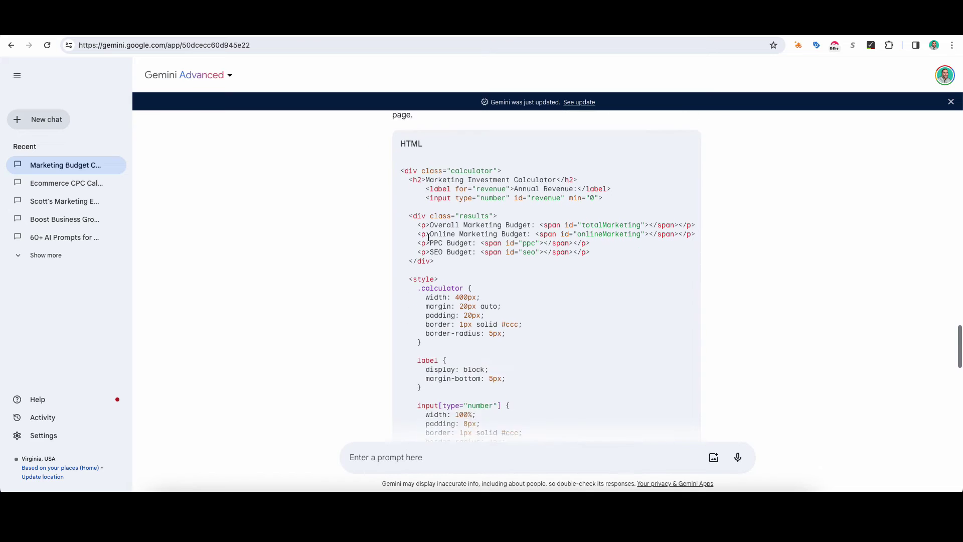
{"action": "scroll", "coordinate": [429, 238], "scroll_direction": "down", "scroll_amount": 10}
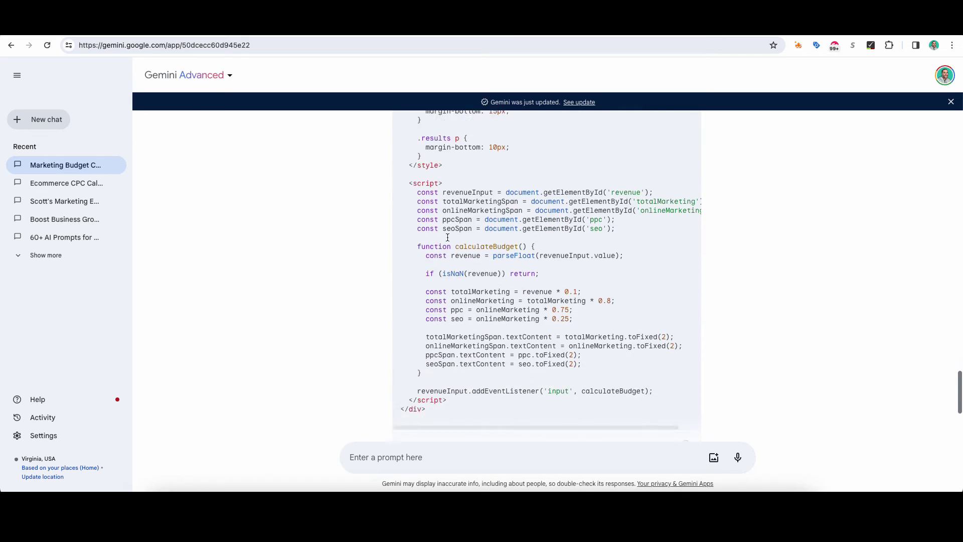
{"action": "scroll", "coordinate": [447, 237], "scroll_direction": "down", "scroll_amount": 3}
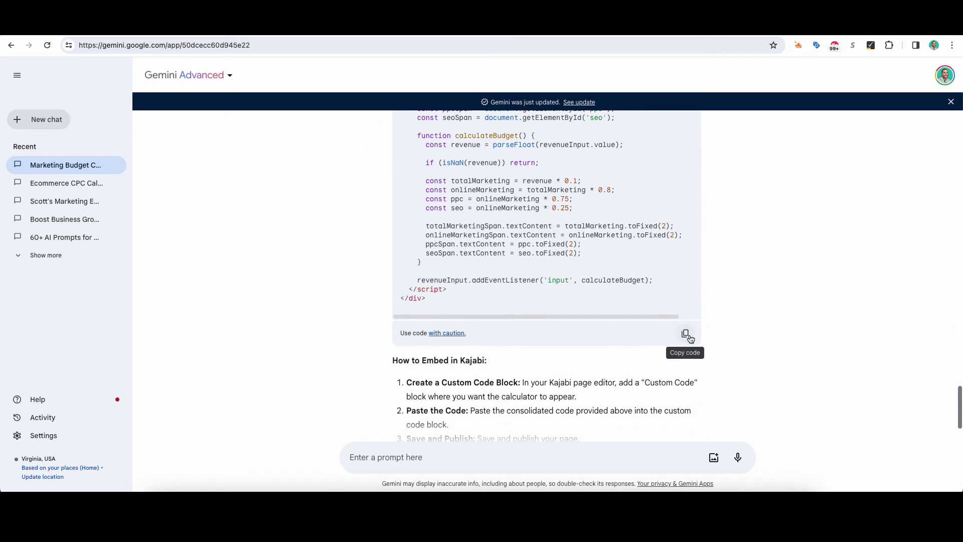
{"action": "left_click", "coordinate": [686, 334]}
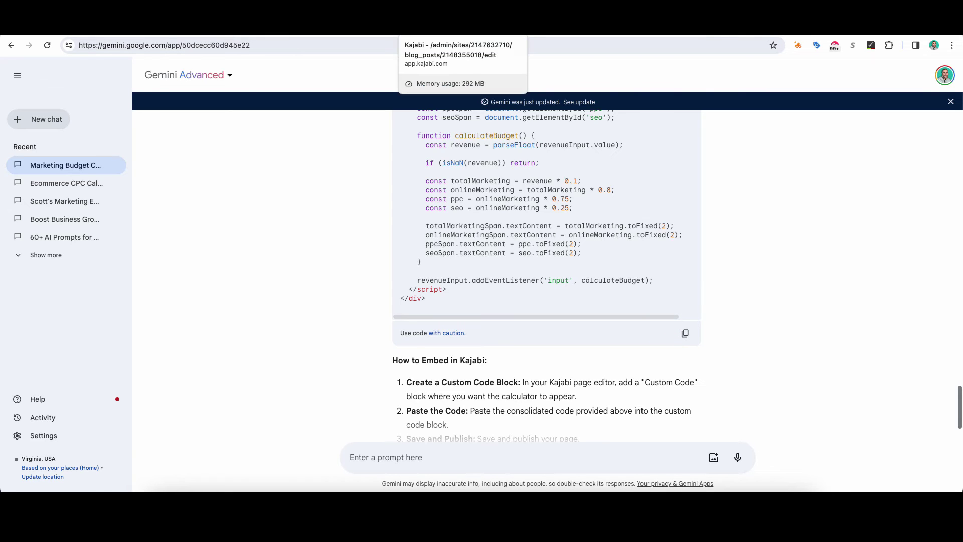
{"action": "left_click", "coordinate": [445, 33]}
Paste the calculator HTML into the post Content's source code editor and apply it.
{"action": "left_click", "coordinate": [632, 127]}
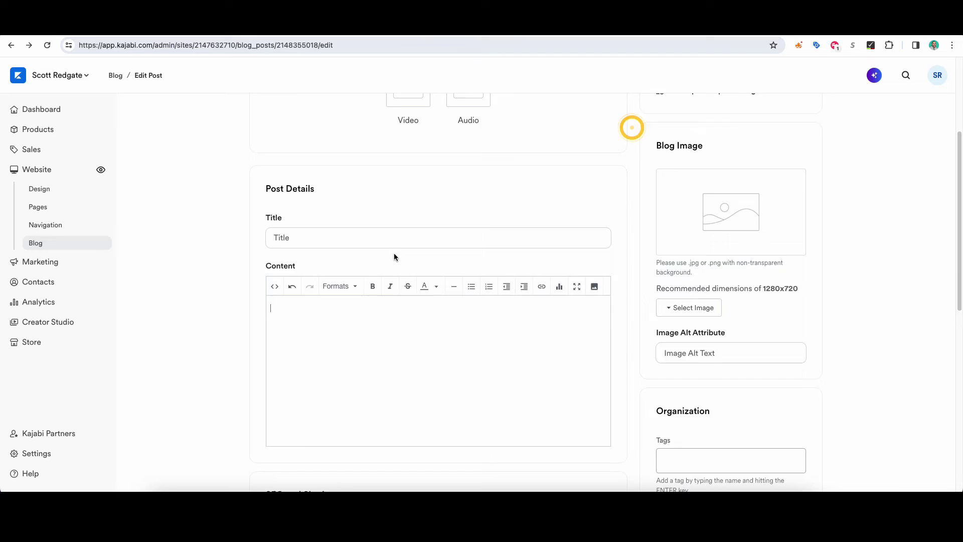
{"action": "scroll", "coordinate": [394, 257], "scroll_direction": "up", "scroll_amount": 2}
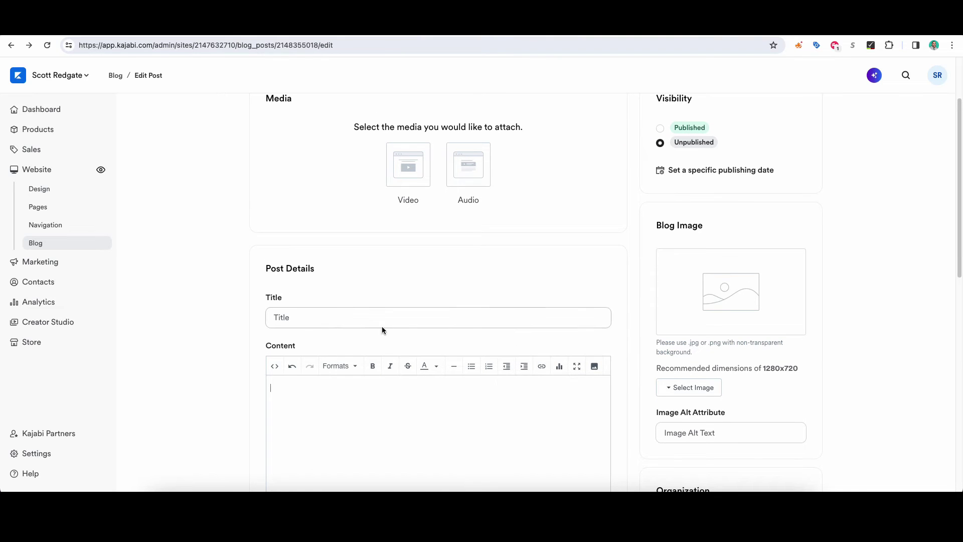
{"action": "scroll", "coordinate": [350, 354], "scroll_direction": "down", "scroll_amount": 2}
{"action": "scroll", "coordinate": [371, 346], "scroll_direction": "down", "scroll_amount": 1}
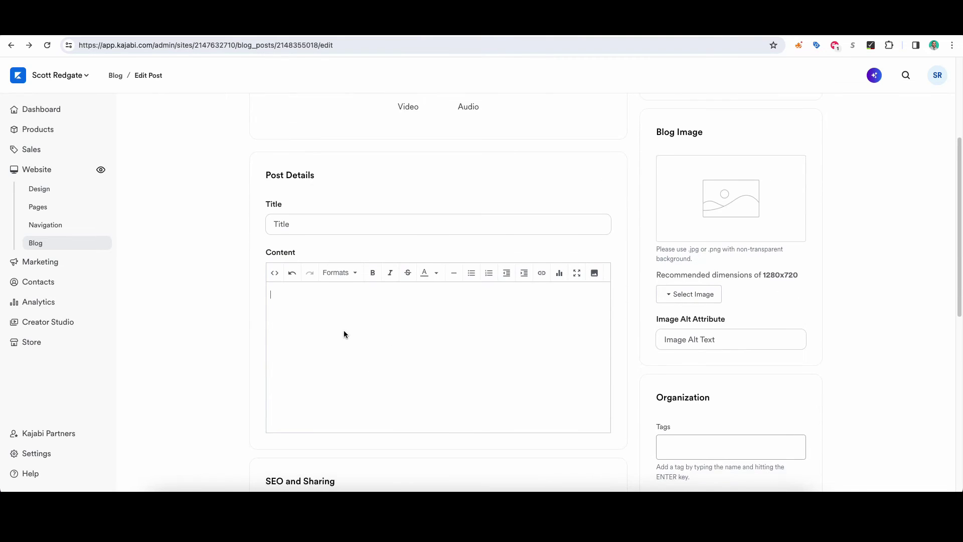
{"action": "left_click", "coordinate": [273, 277]}
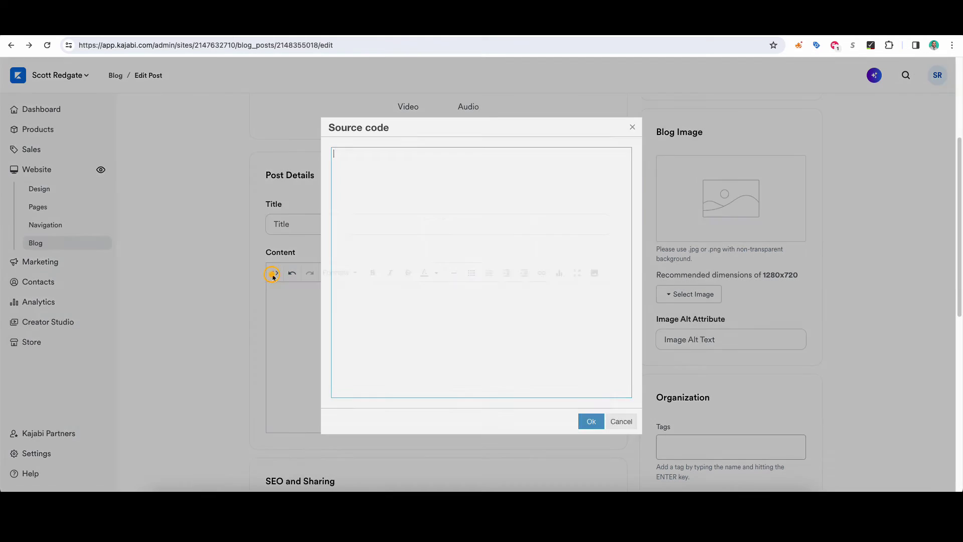
{"action": "left_click", "coordinate": [401, 237]}
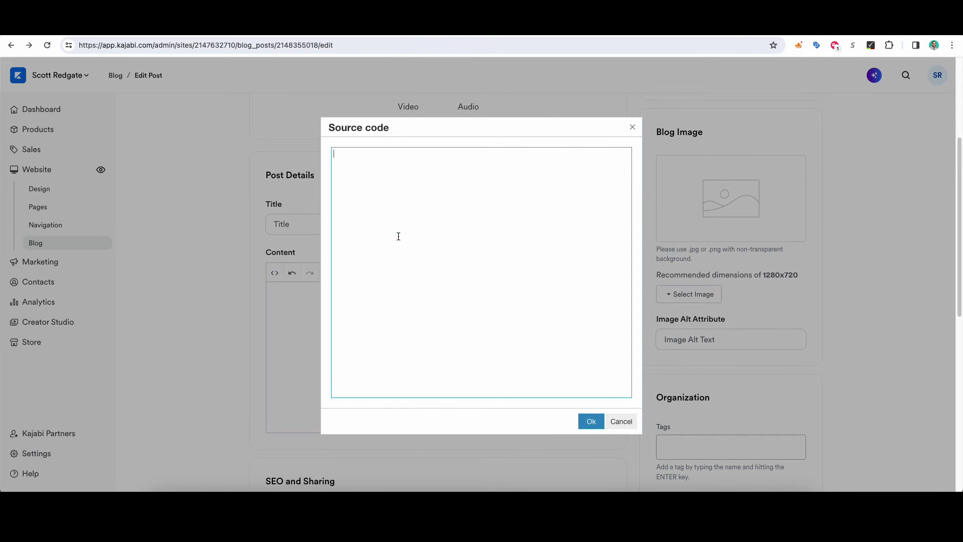
{"action": "key", "text": "ctrl+v"}
{"action": "scroll", "coordinate": [422, 281], "scroll_direction": "up", "scroll_amount": 15}
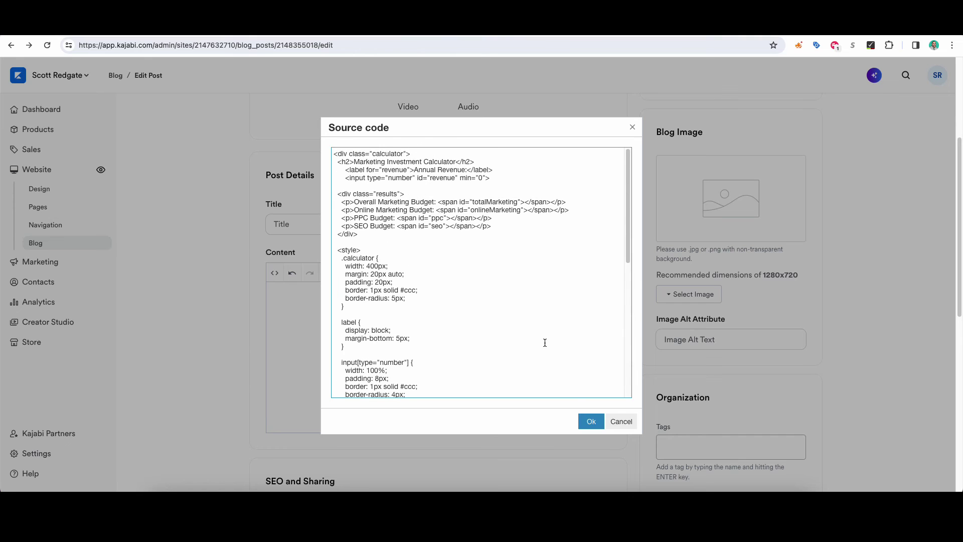
{"action": "left_click", "coordinate": [592, 423]}
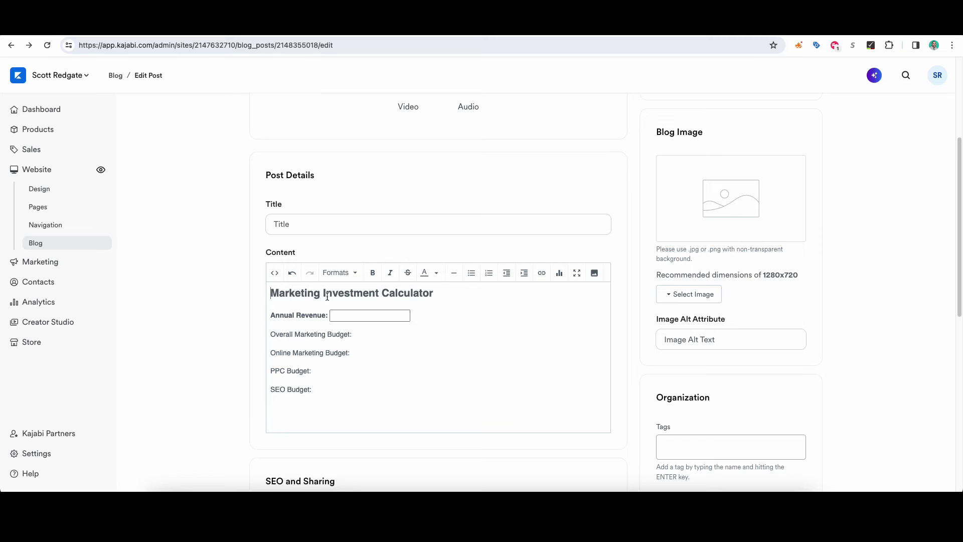
{"action": "scroll", "coordinate": [376, 321], "scroll_direction": "up", "scroll_amount": 4}
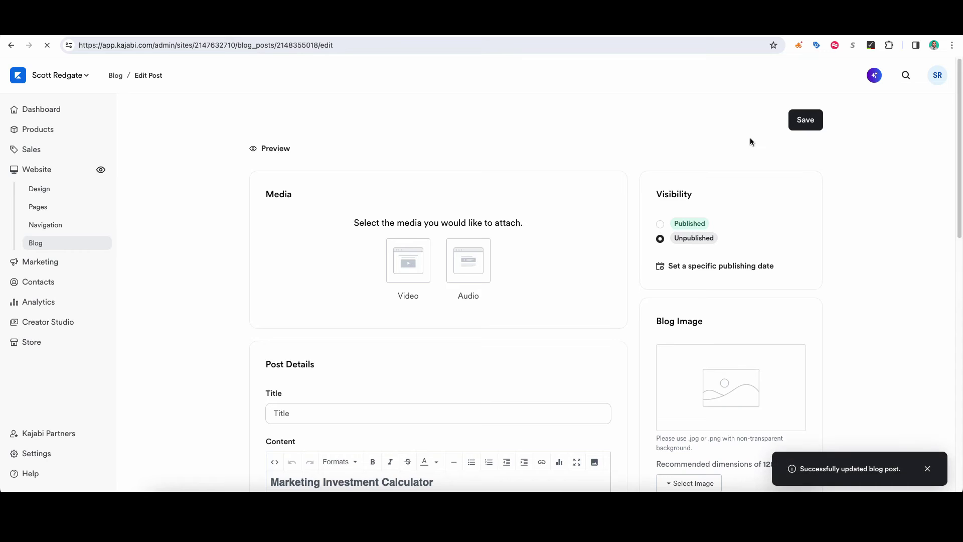
Save the post and open its live preview with the Marketing Investment Calculator.
{"action": "scroll", "coordinate": [321, 326], "scroll_direction": "down", "scroll_amount": 5}
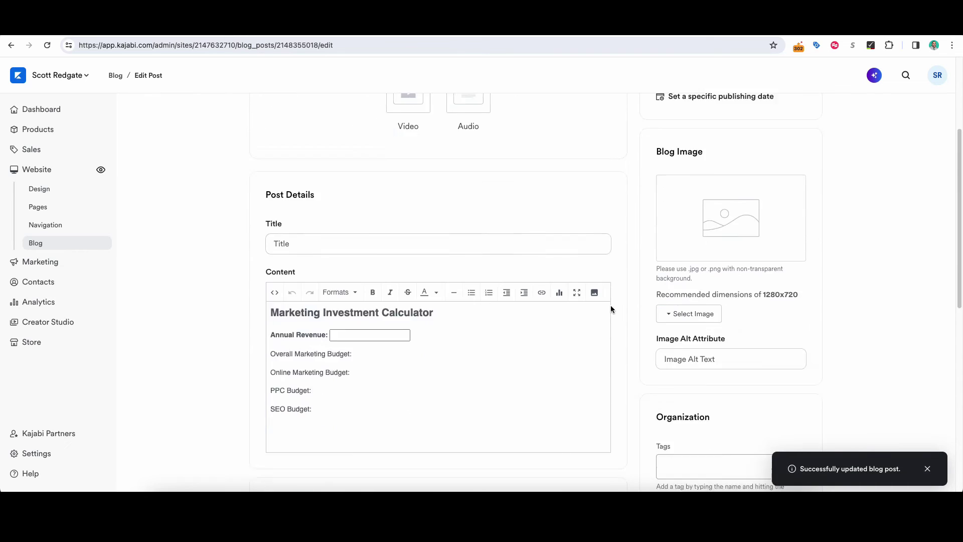
{"action": "scroll", "coordinate": [572, 336], "scroll_direction": "down", "scroll_amount": 4}
{"action": "scroll", "coordinate": [502, 346], "scroll_direction": "up", "scroll_amount": 8}
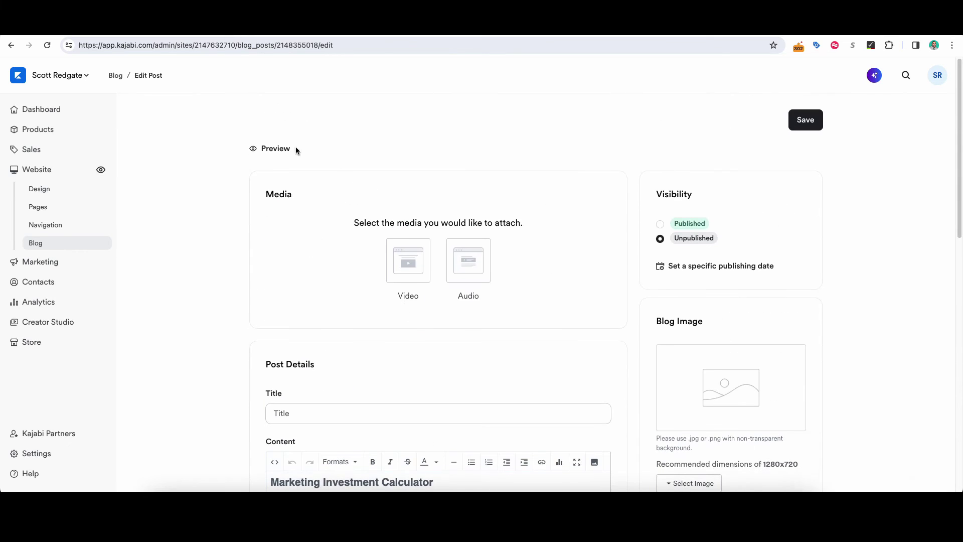
{"action": "left_click", "coordinate": [274, 149]}
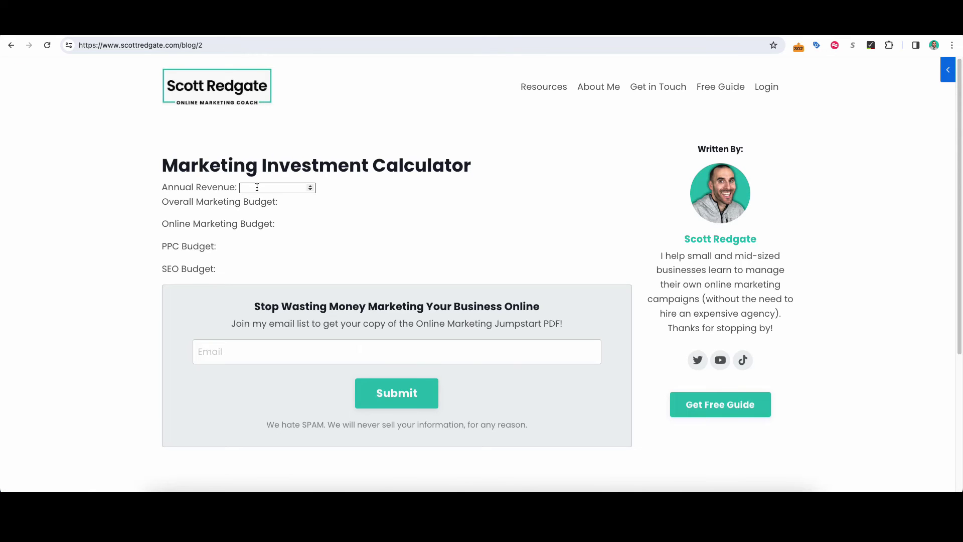
Enter 500000 as Annual Revenue, giving 50000 overall, 40000 online, 30000 PPC and 10000 SEO.
{"action": "left_click", "coordinate": [264, 188]}
{"action": "type", "text": "500000"}
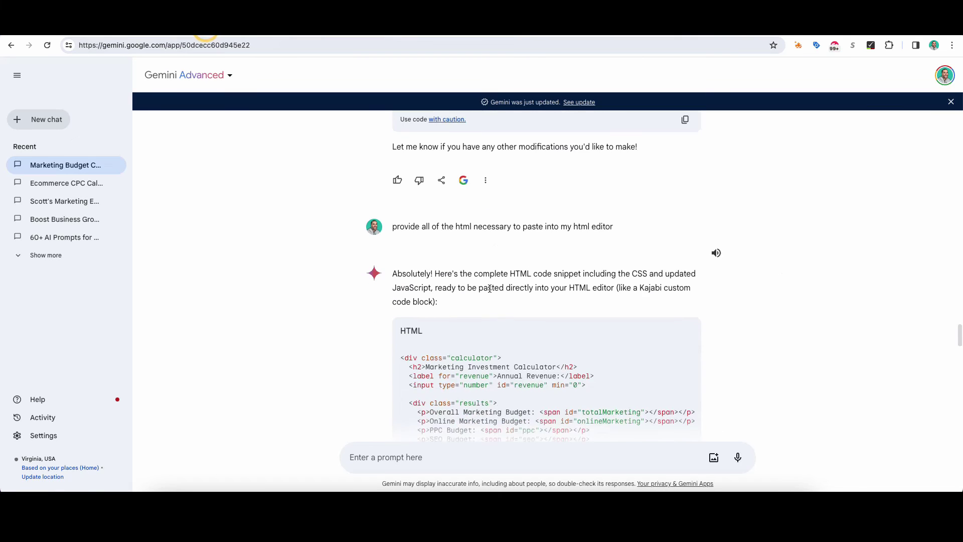
Review Gemini's revised calculator code that formats the budgets as US dollars.
{"action": "scroll", "coordinate": [517, 306], "scroll_direction": "down", "scroll_amount": 15}
{"action": "scroll", "coordinate": [517, 307], "scroll_direction": "down", "scroll_amount": 10}
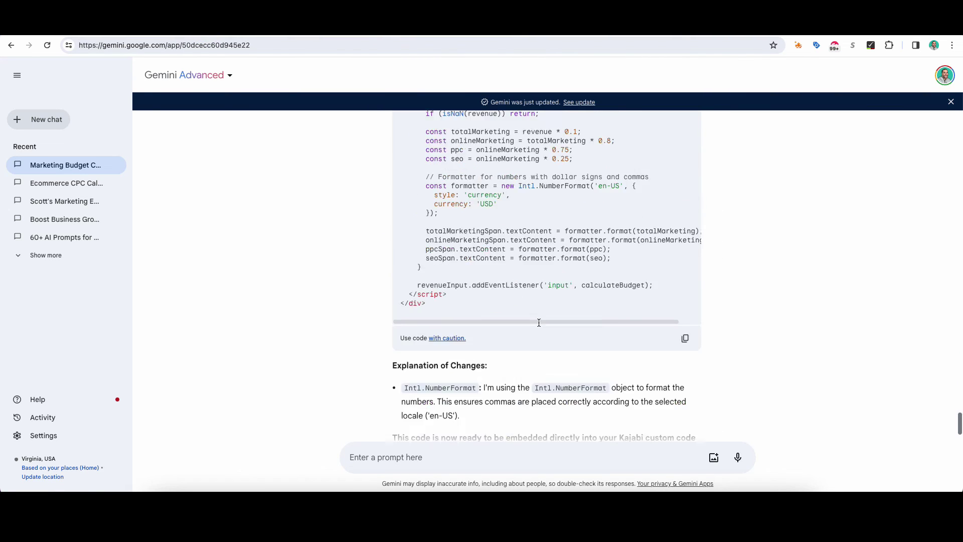
{"action": "scroll", "coordinate": [531, 314], "scroll_direction": "up", "scroll_amount": 8}
{"action": "scroll", "coordinate": [540, 319], "scroll_direction": "down", "scroll_amount": 4}
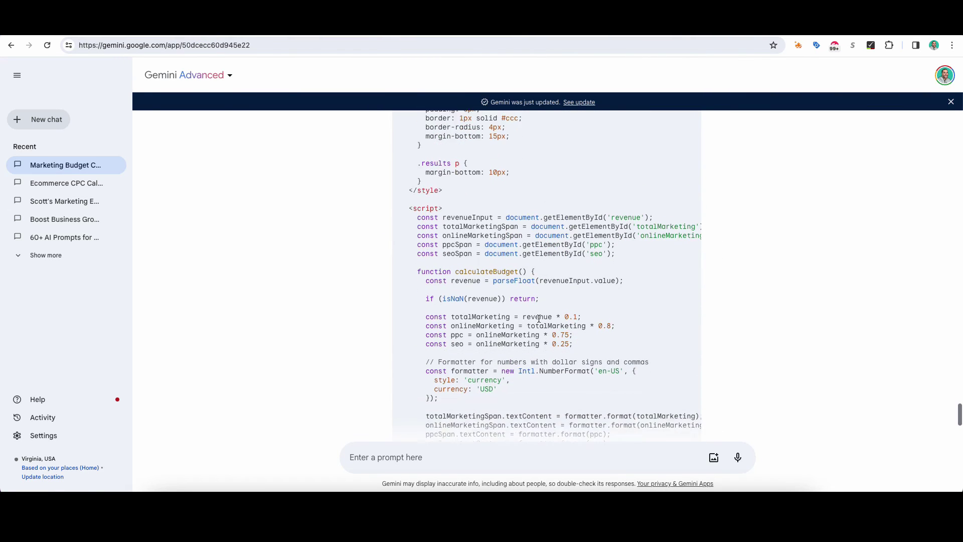
{"action": "scroll", "coordinate": [530, 276], "scroll_direction": "up", "scroll_amount": 4}
{"action": "scroll", "coordinate": [531, 274], "scroll_direction": "up", "scroll_amount": 3}
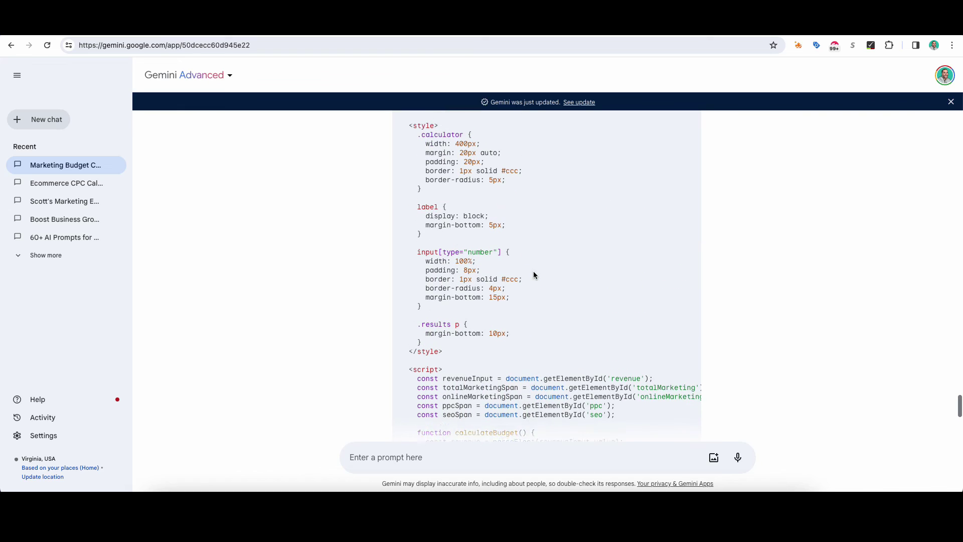
{"action": "scroll", "coordinate": [533, 273], "scroll_direction": "down", "scroll_amount": 1}
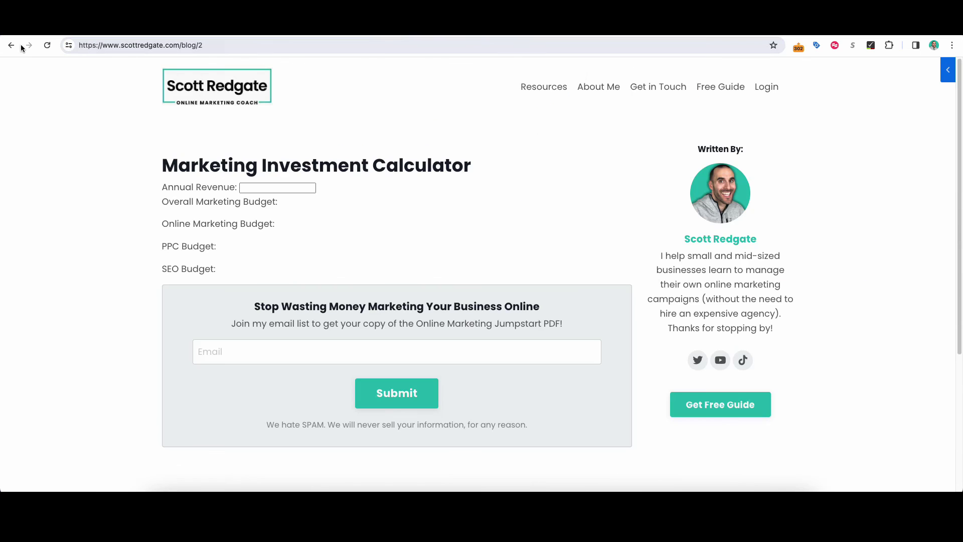
Return to the Kajabi post editor, save the blog post, and reopen its preview.
{"action": "left_click", "coordinate": [11, 45]}
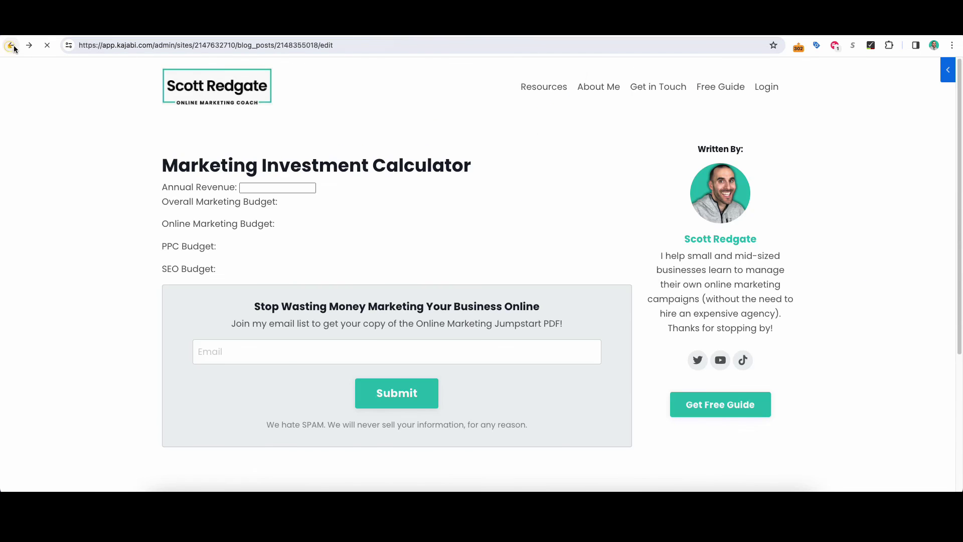
{"action": "scroll", "coordinate": [687, 225], "scroll_direction": "up", "scroll_amount": 3}
{"action": "left_click", "coordinate": [798, 123]}
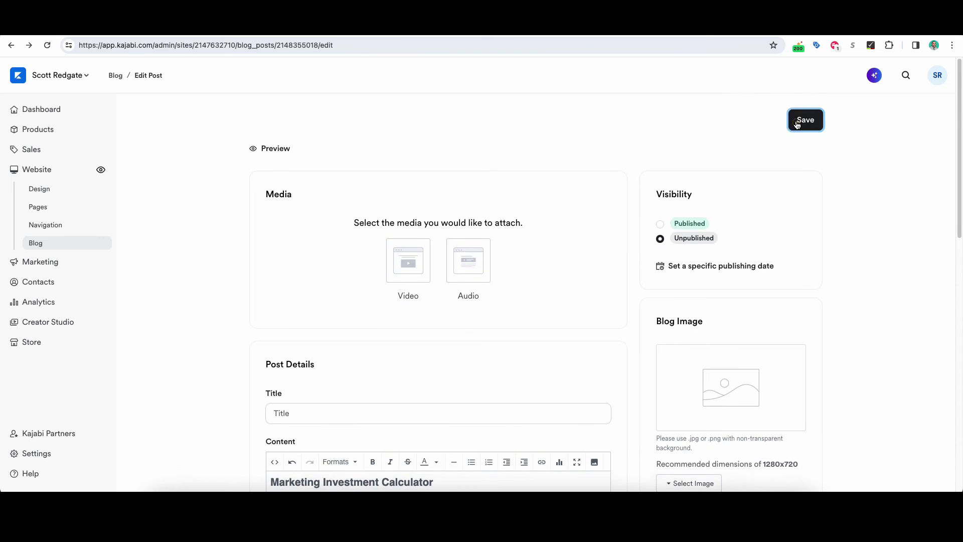
{"action": "left_click", "coordinate": [272, 150]}
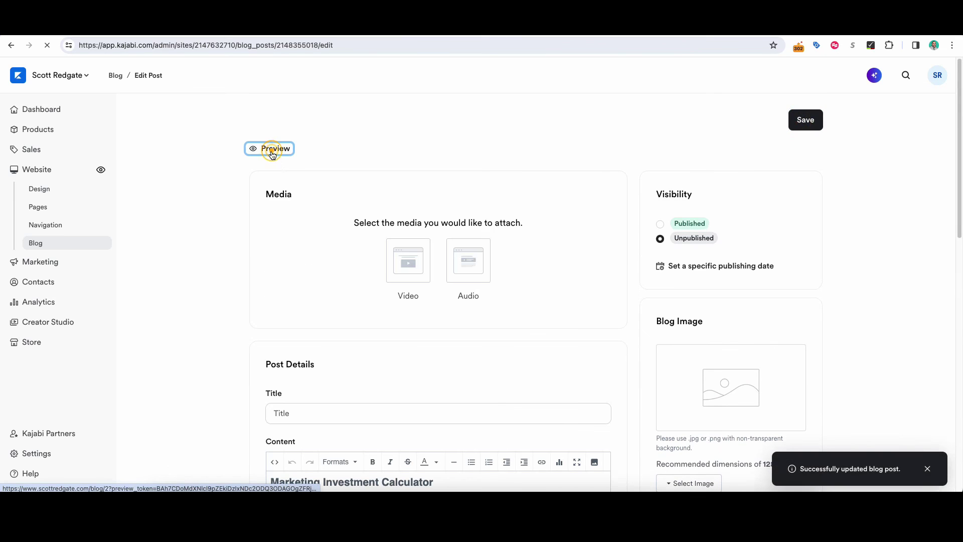
Enter 500000 as Annual Revenue in the preview to check the dollar-formatted budgets.
{"action": "left_click", "coordinate": [255, 187]}
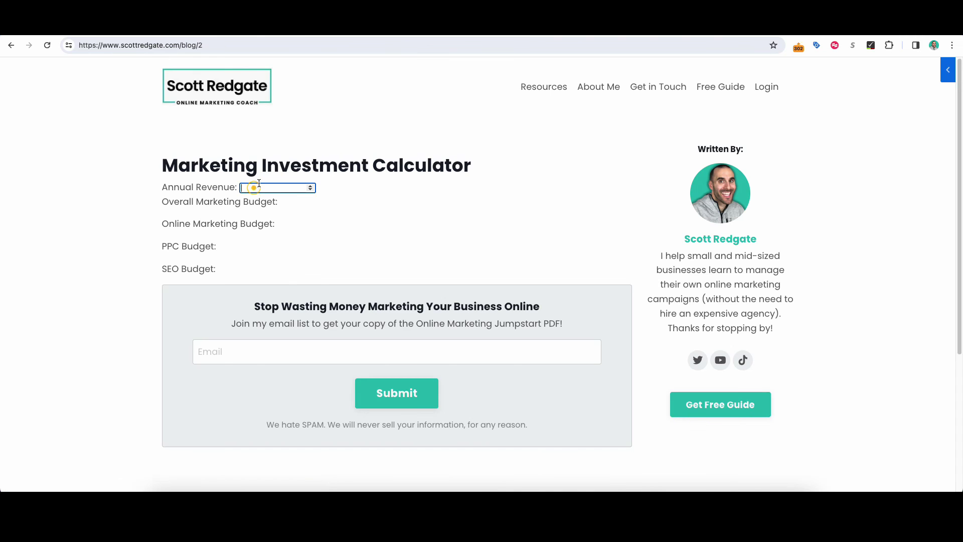
{"action": "type", "text": "500"}
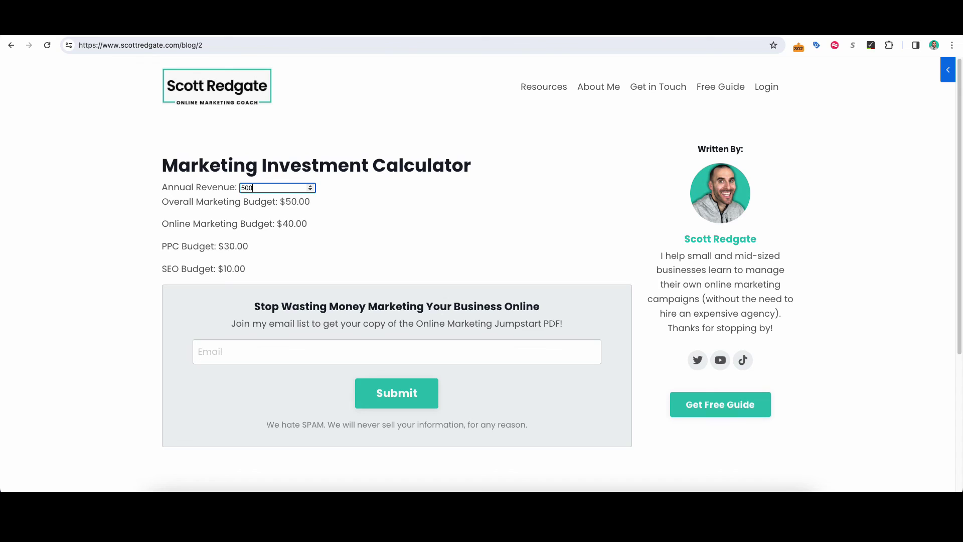
{"action": "type", "text": "000"}
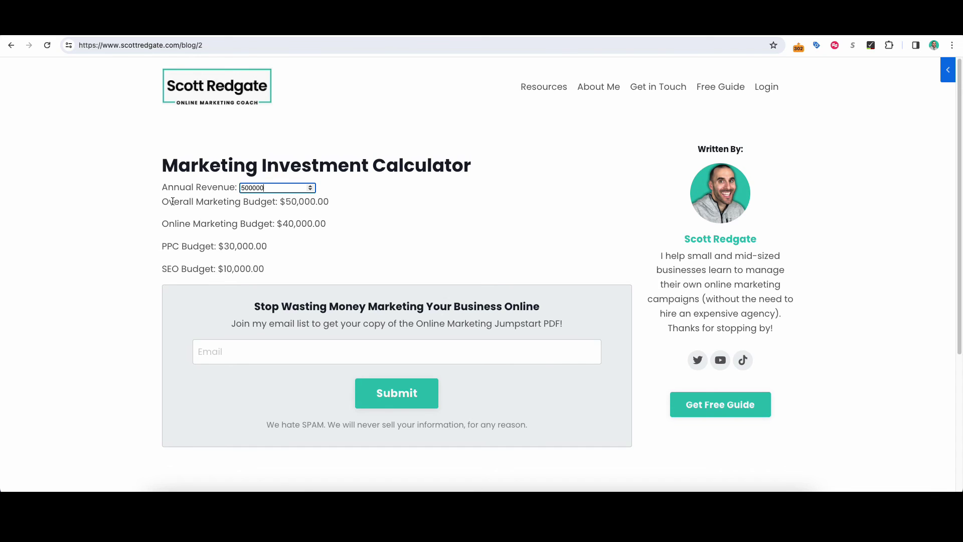